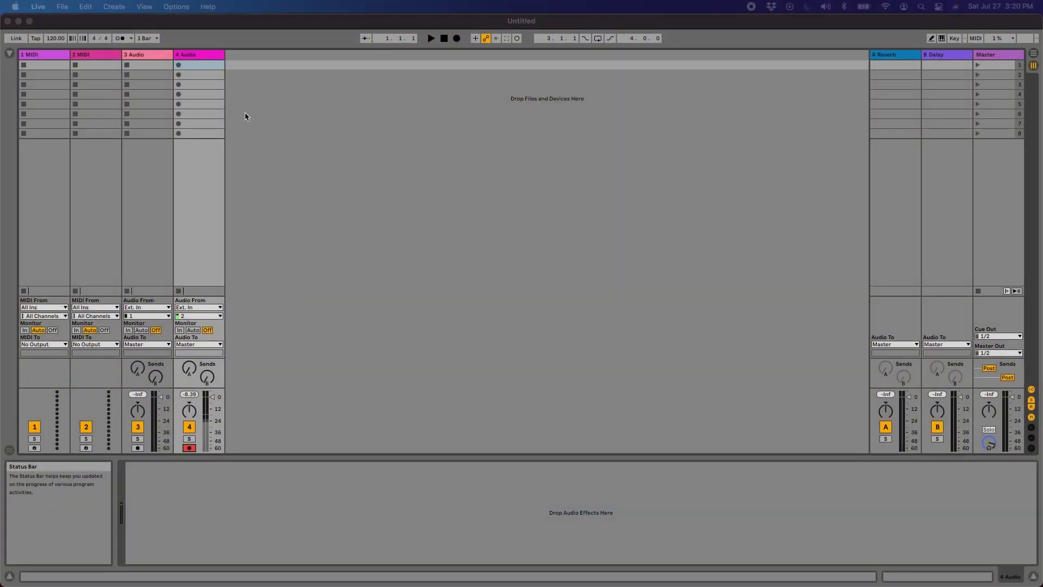
# Step: Start the empty untitled Ableton Live set playing with recording armed
pyautogui.click(457, 38)
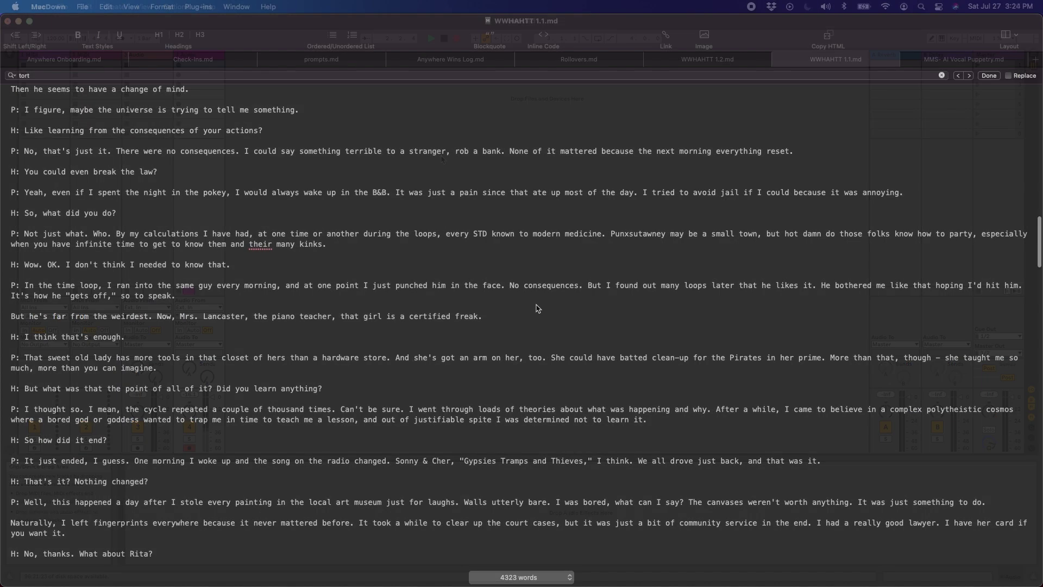
pyautogui.scroll(-10, 538, 304)
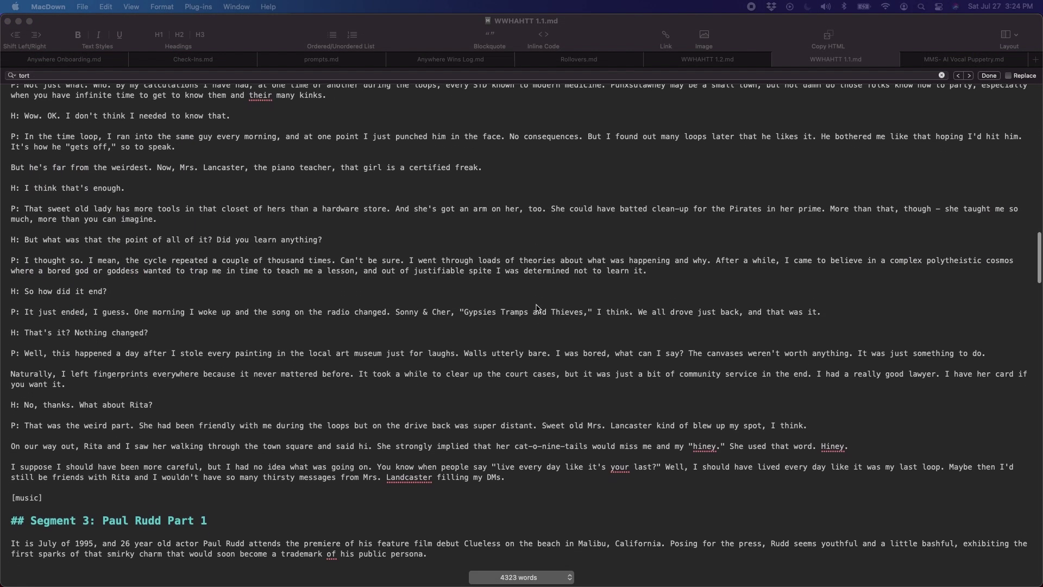
# Step: Scroll WWHAHTT 1.1.md down to the Segment 3: Paul Rudd H/G dialogue
pyautogui.scroll(-9, 538, 308)
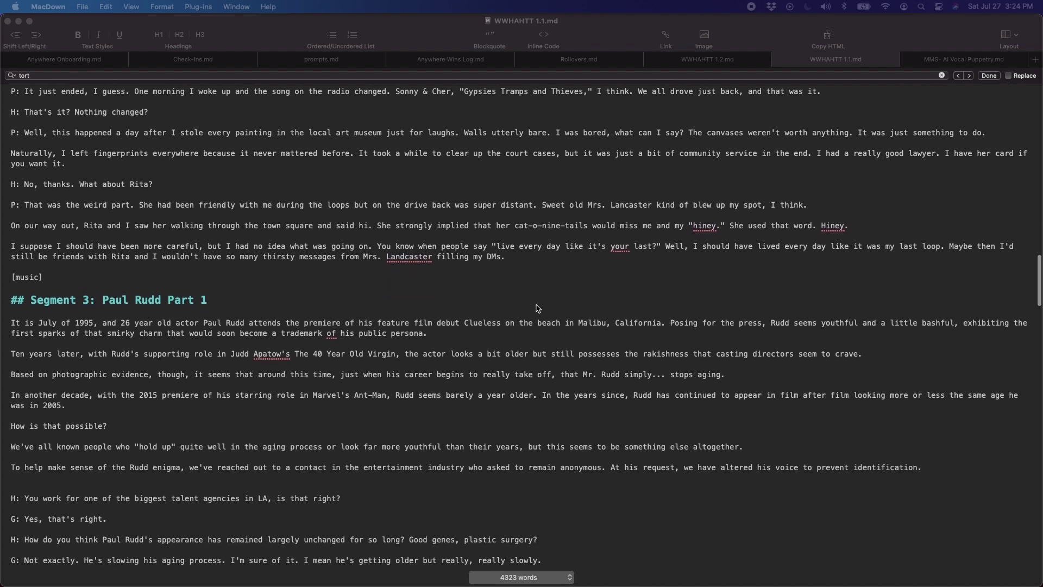
pyautogui.scroll(-8, 538, 308)
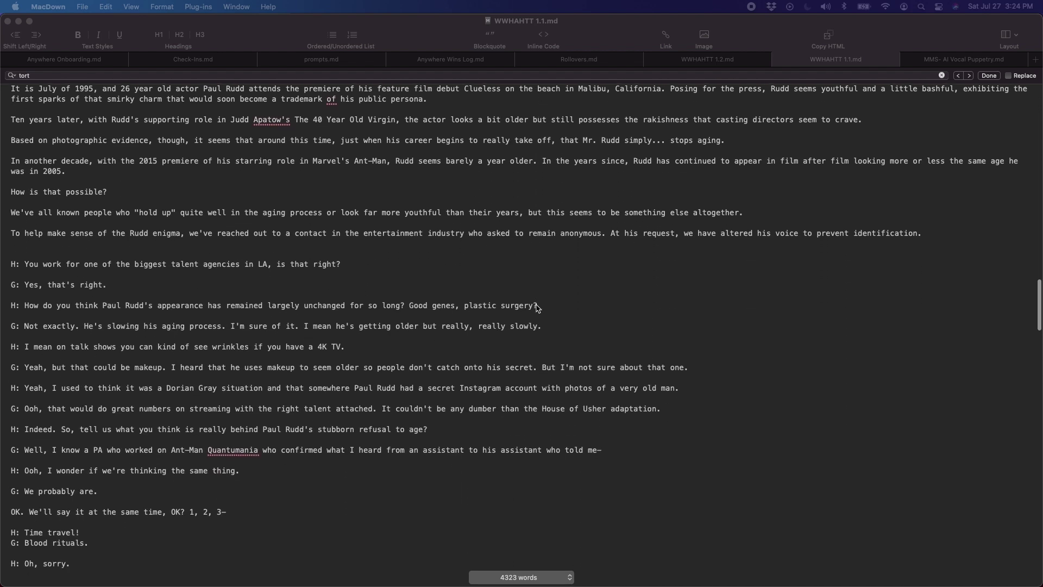
pyautogui.scroll(-8, 537, 308)
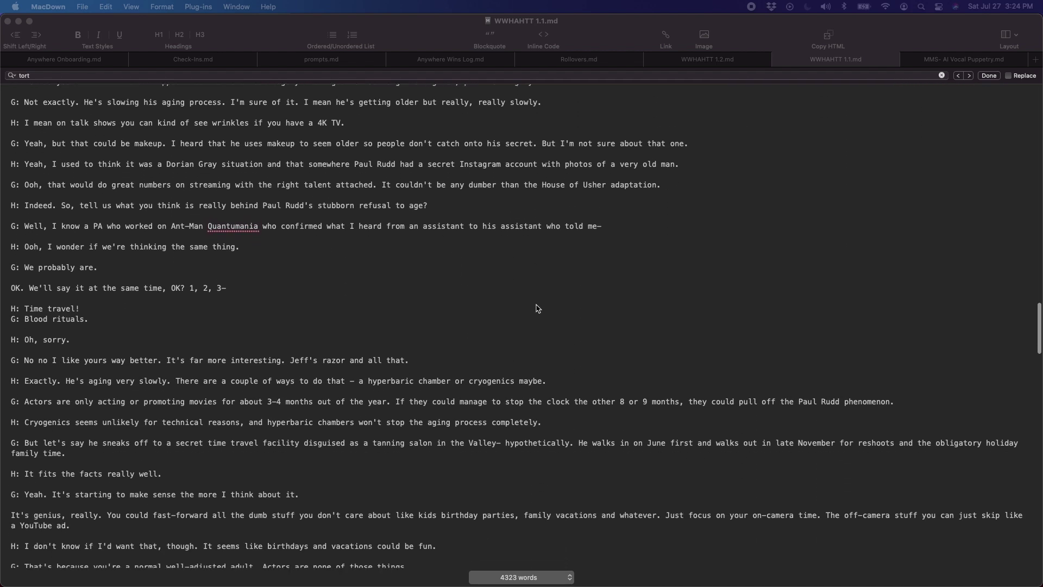
pyautogui.scroll(-6, 538, 308)
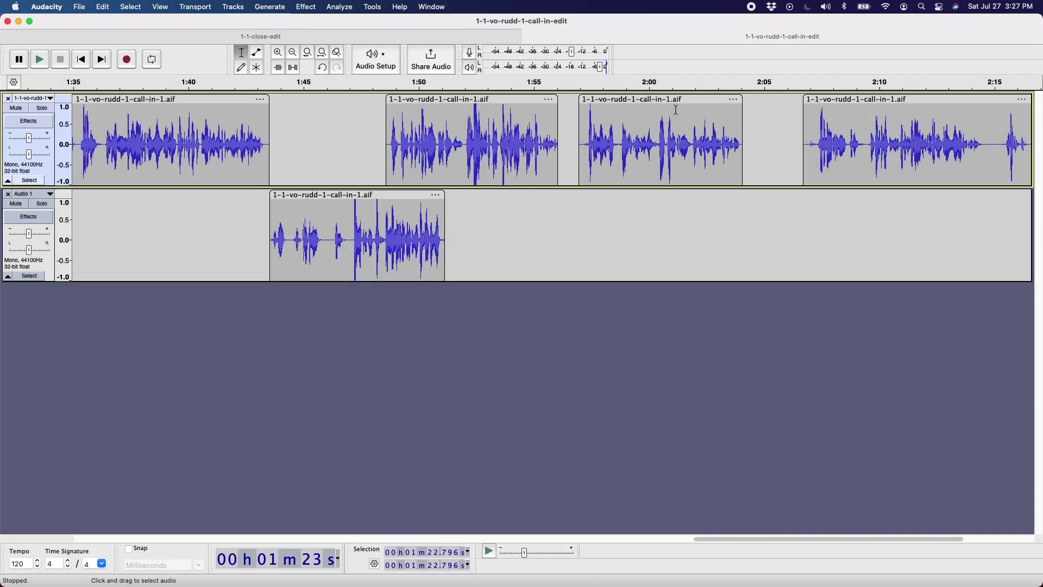
# Step: Move the third and second host clips later on the top track, then solo it
pyautogui.moveTo(667, 99); pyautogui.dragTo(729, 97)
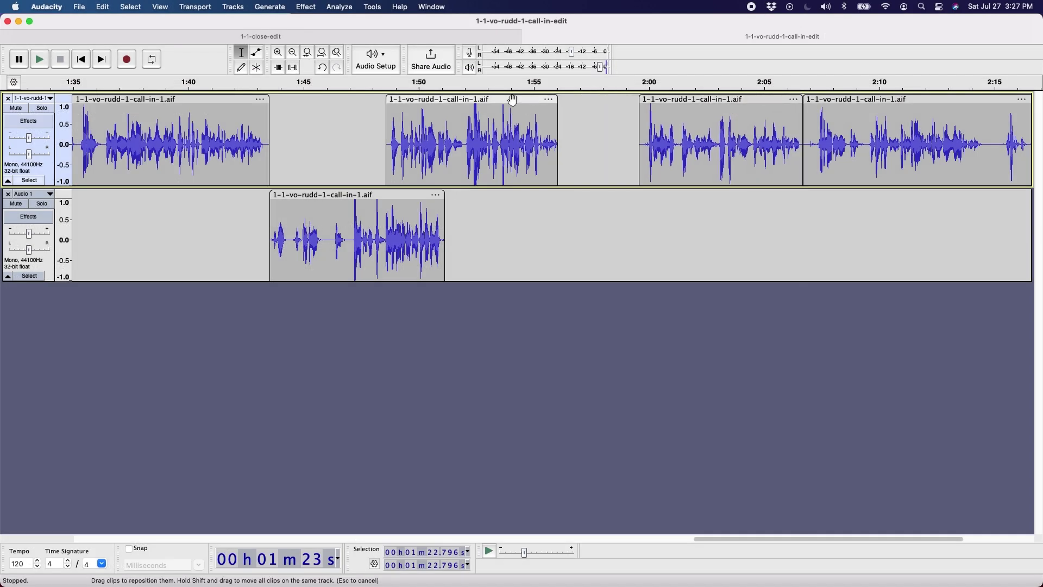
pyautogui.moveTo(527, 100); pyautogui.dragTo(578, 100)
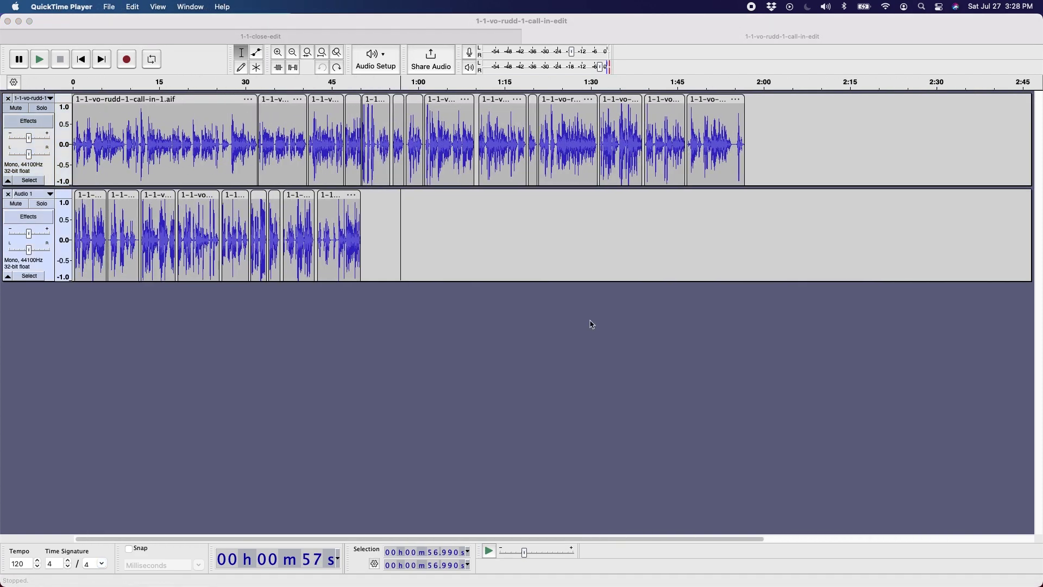
pyautogui.click(480, 208)
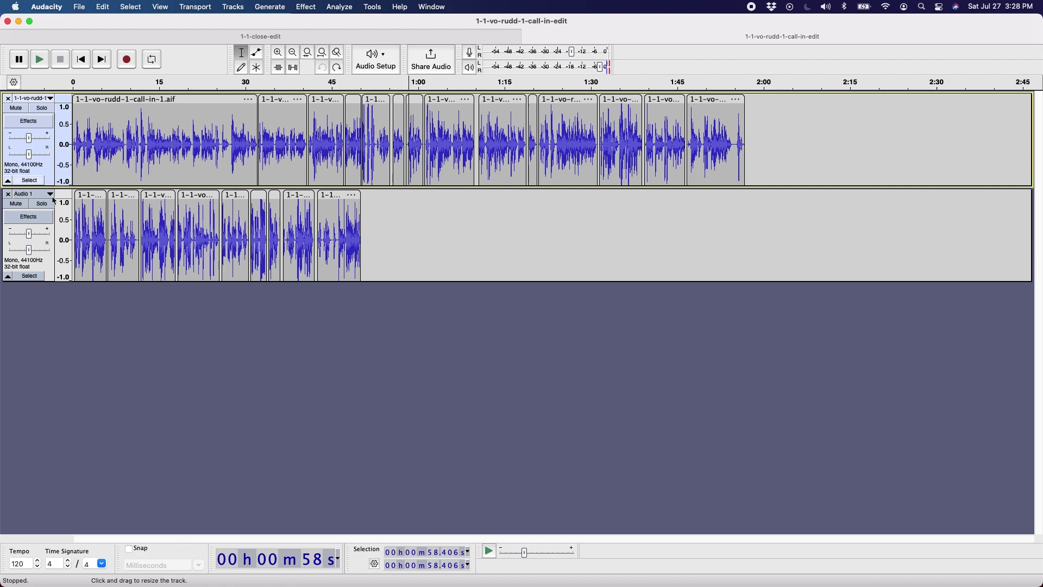
pyautogui.click(42, 108)
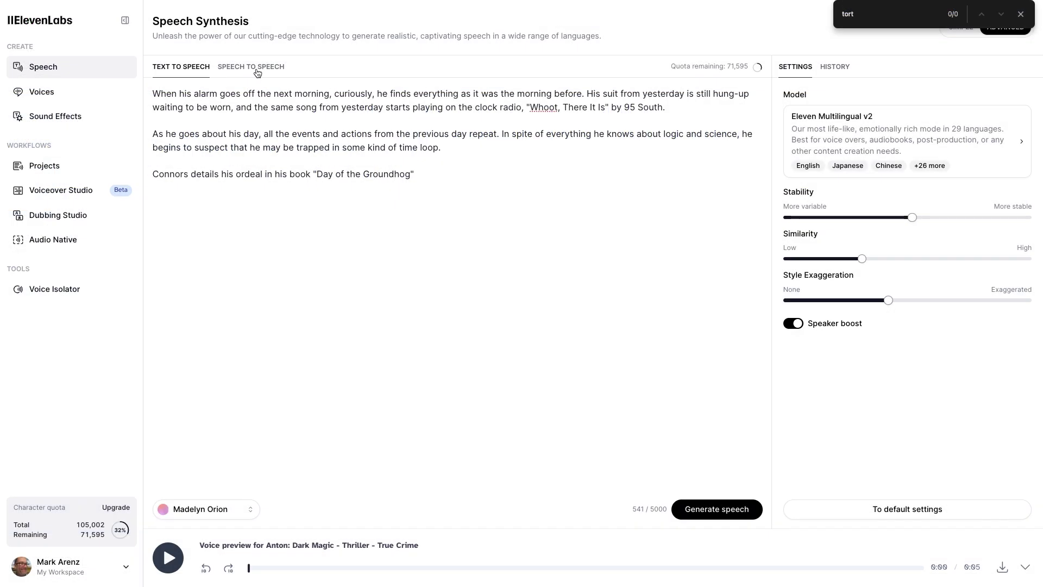
# Step: Switch to Speech to Speech and view the Gigi (Legacy) voice details
pyautogui.click(257, 68)
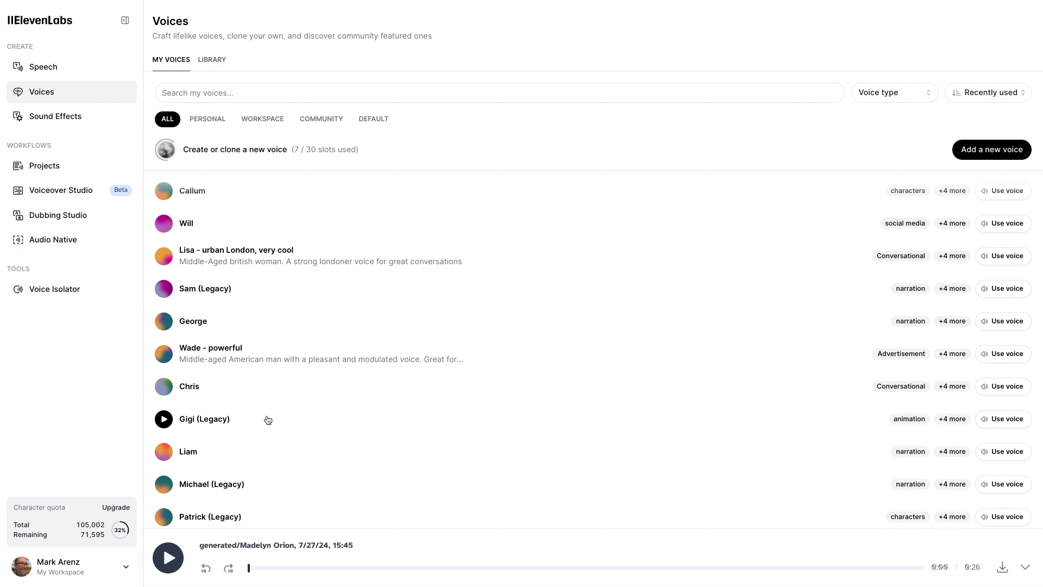
pyautogui.click(267, 419)
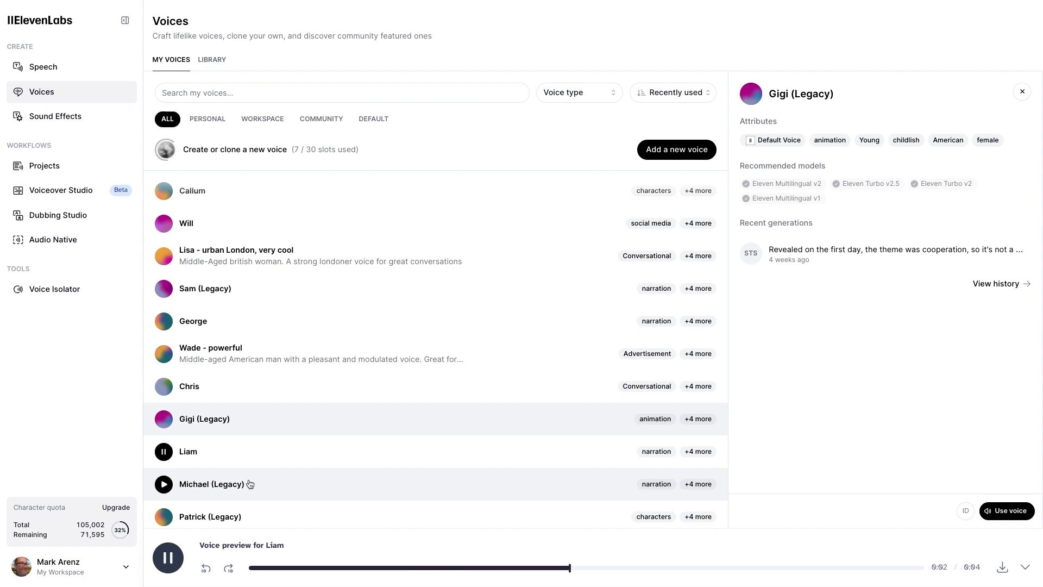
pyautogui.scroll(-3, 250, 484)
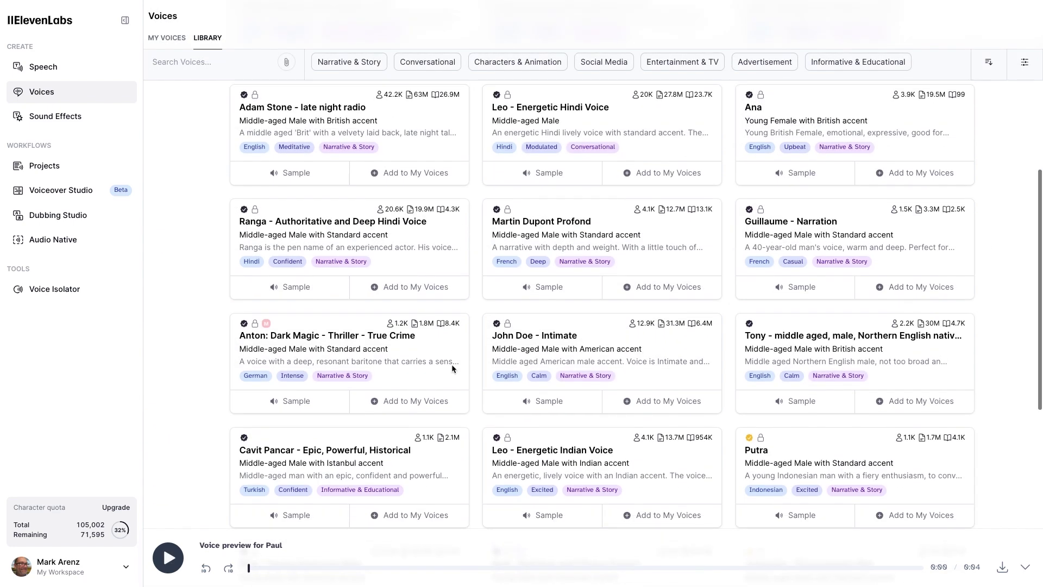
# Step: Scroll down the ElevenLabs Speech to Speech page for the host WAV conversion
pyautogui.scroll(-2, 452, 364)
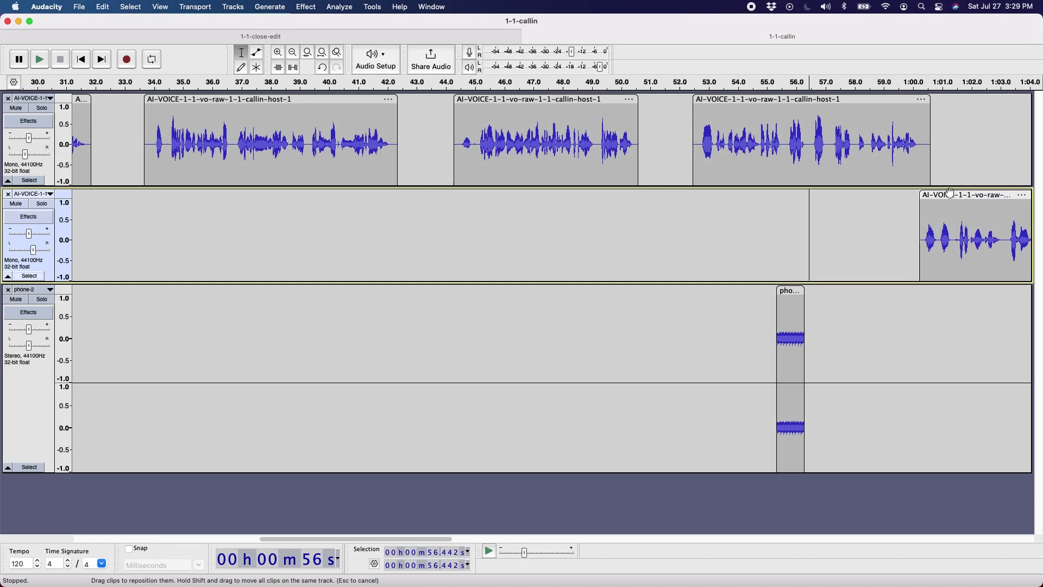
# Step: Nudge the second top-track clip slightly earlier and play back from 45.727 s
pyautogui.hscroll(-5, 645, 226)
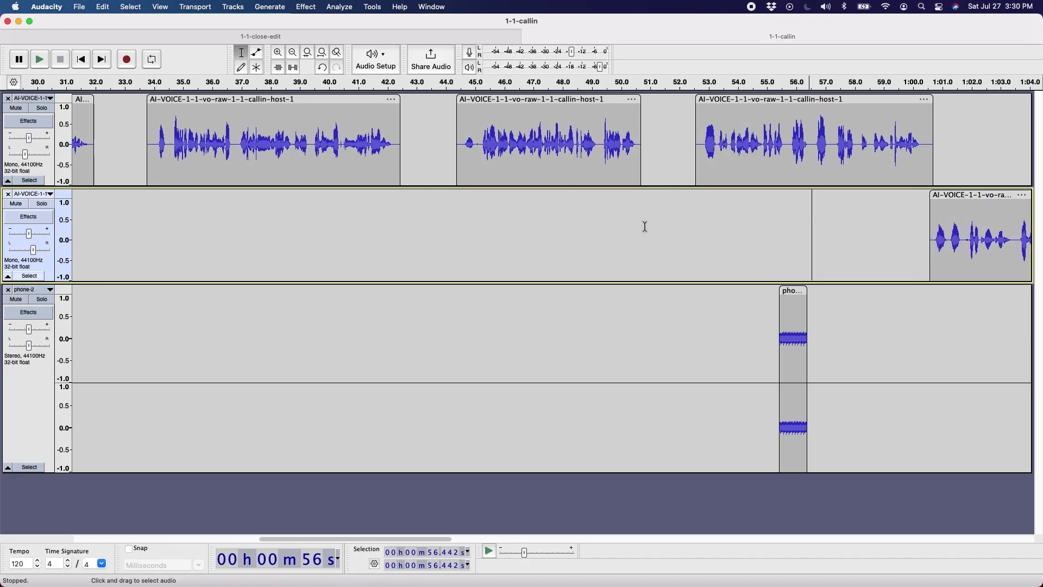
pyautogui.hscroll(1, 645, 226)
pyautogui.moveTo(426, 99); pyautogui.dragTo(420, 100)
pyautogui.hscroll(3, 486, 233)
pyautogui.click(581, 202)
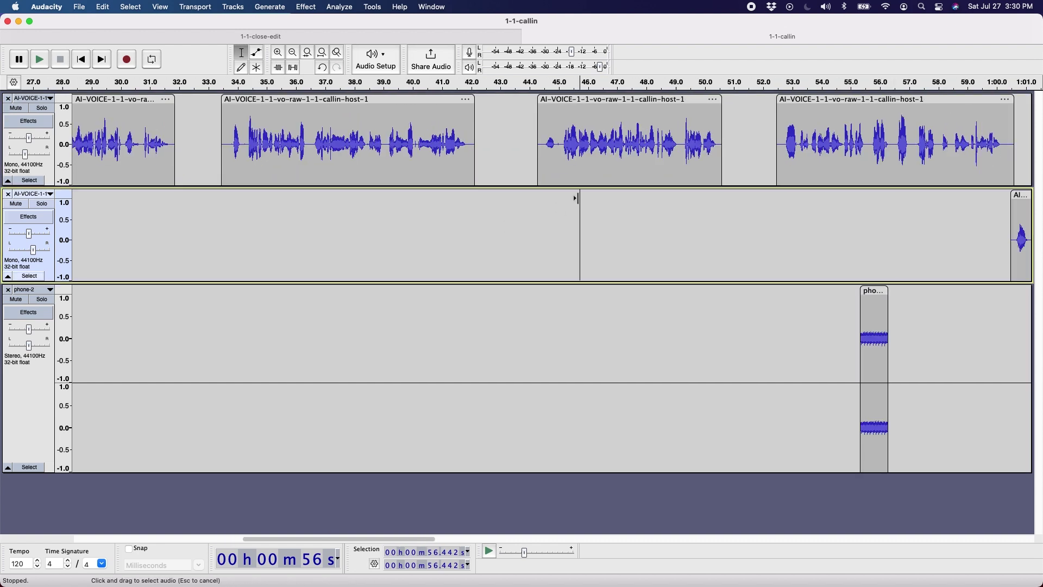
pyautogui.press('space')
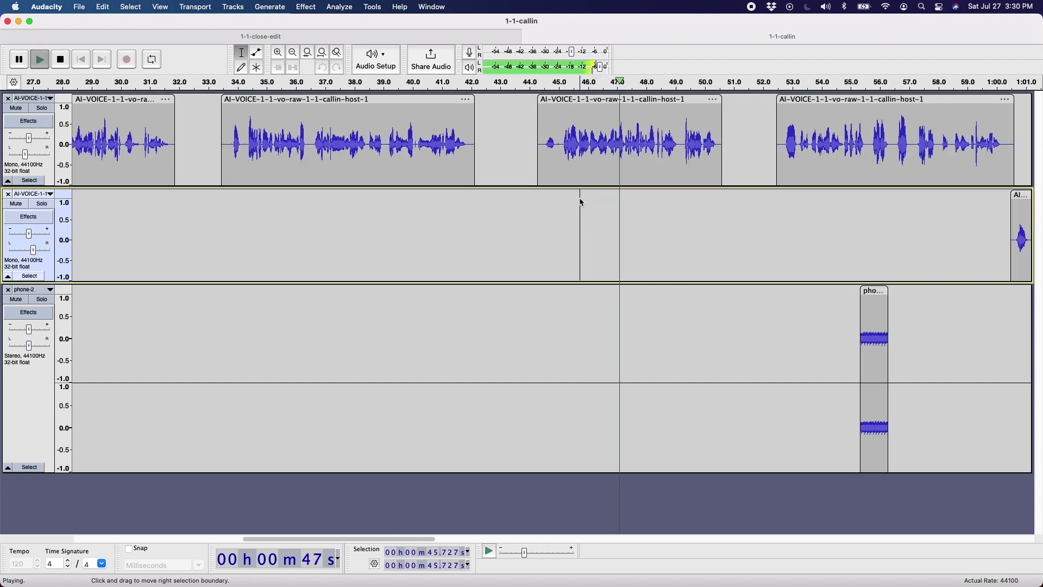
pyautogui.hscroll(3, 622, 212)
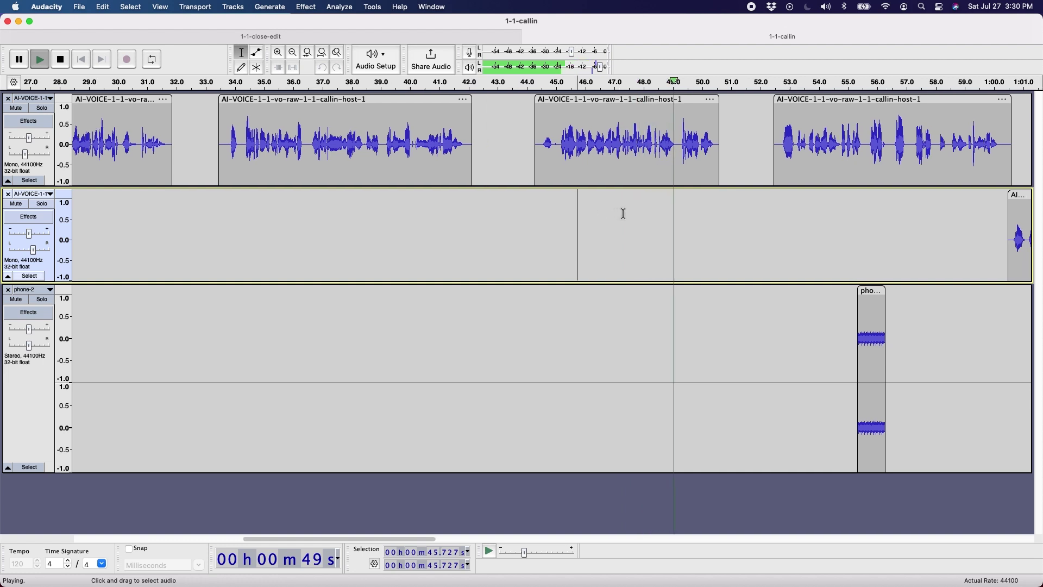
pyautogui.press('space')
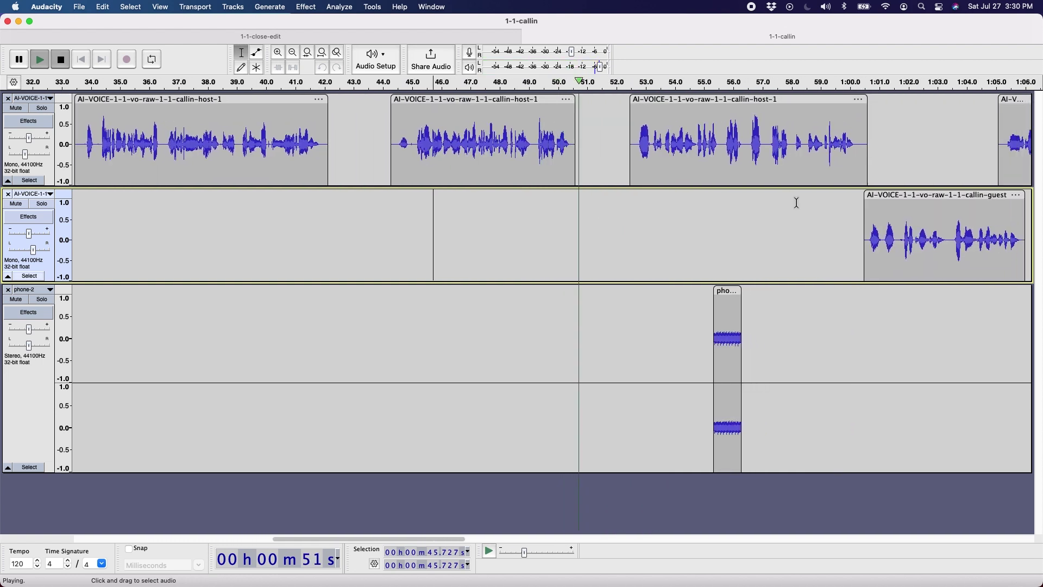
# Step: Shift the track 2 guest clip and short host clip earlier, then play from 58.34 s
pyautogui.moveTo(888, 195); pyautogui.dragTo(869, 194)
pyautogui.click(796, 198)
pyautogui.hscroll(3, 802, 198)
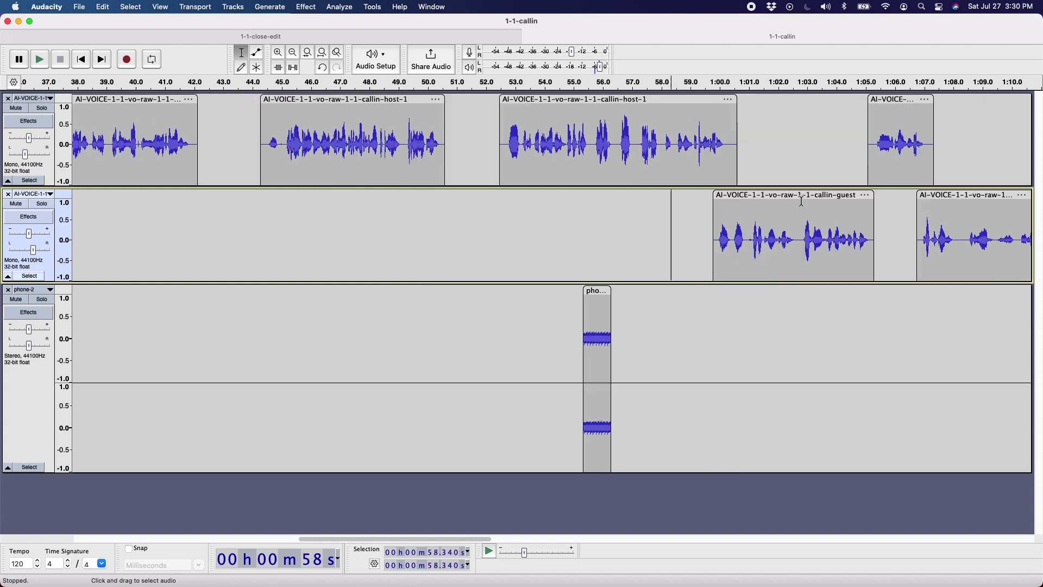
pyautogui.moveTo(867, 99); pyautogui.dragTo(857, 102)
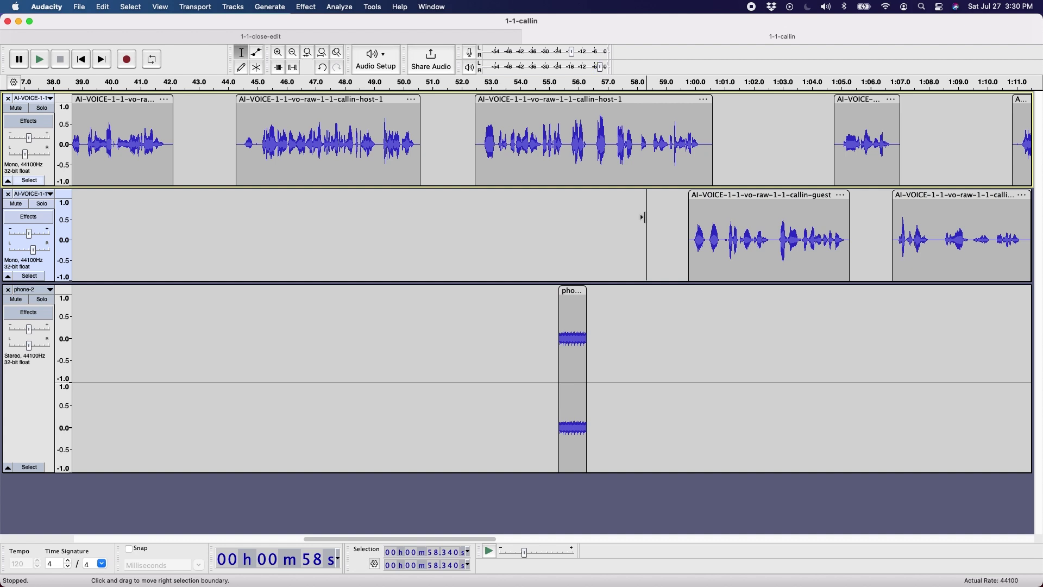
pyautogui.press('space')
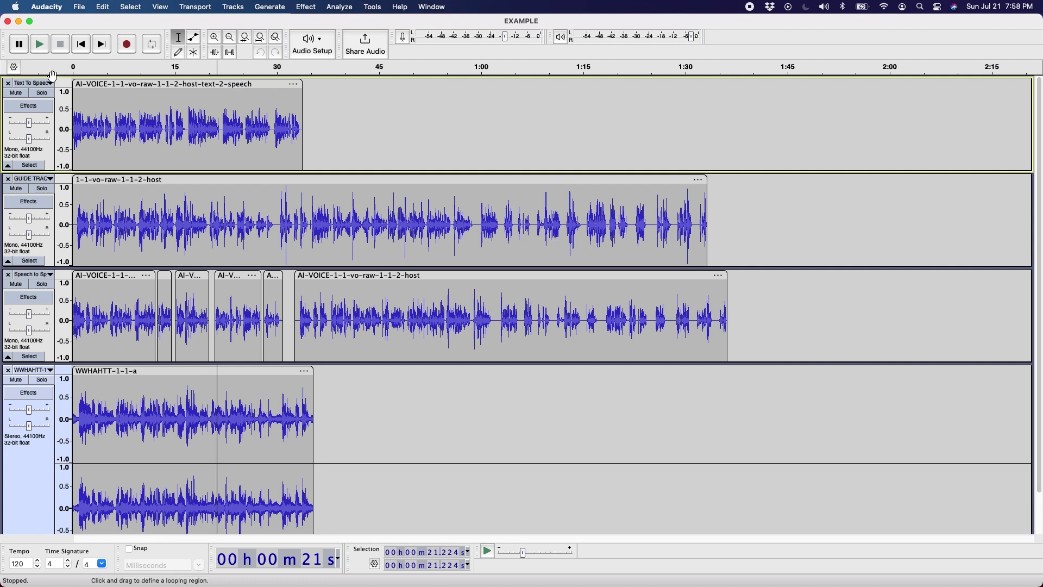
# Step: Solo the Text To Speech track and play it from the start
pyautogui.click(42, 100)
pyautogui.click(83, 49)
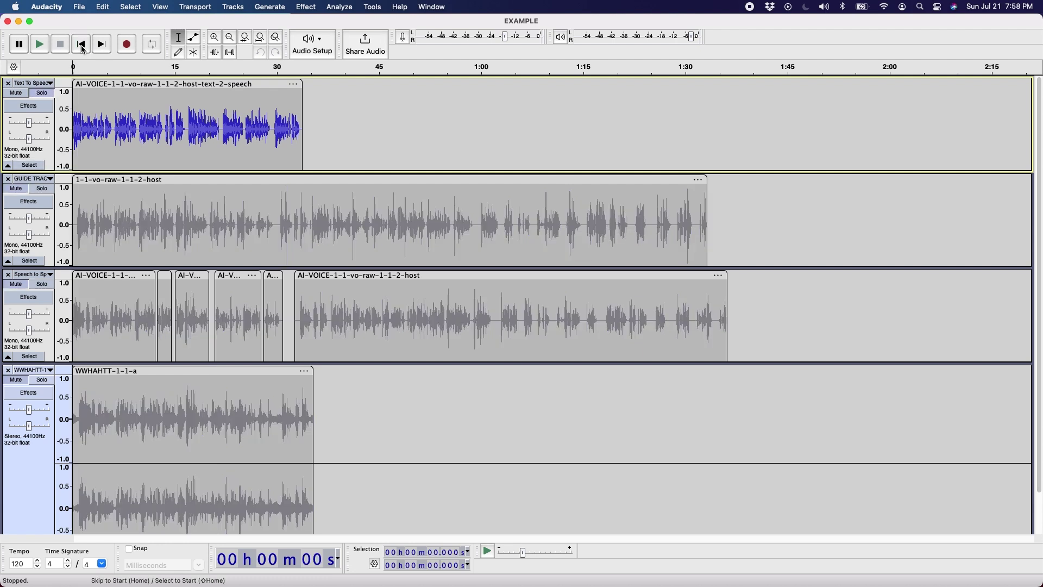
pyautogui.click(48, 52)
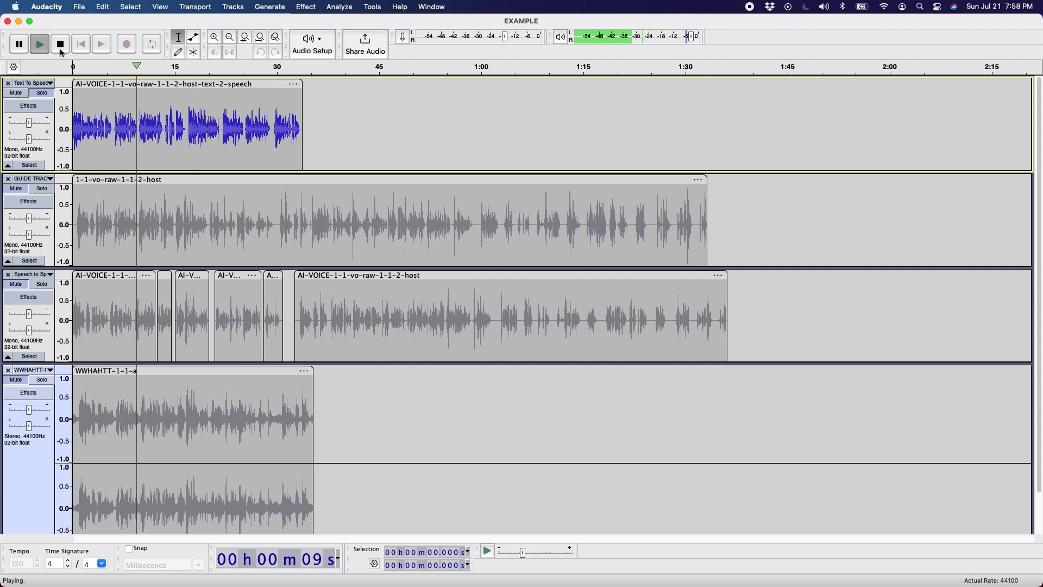
# Step: Solo the GUIDE TRACK instead and play it from the start
pyautogui.click(61, 49)
pyautogui.press('Down')
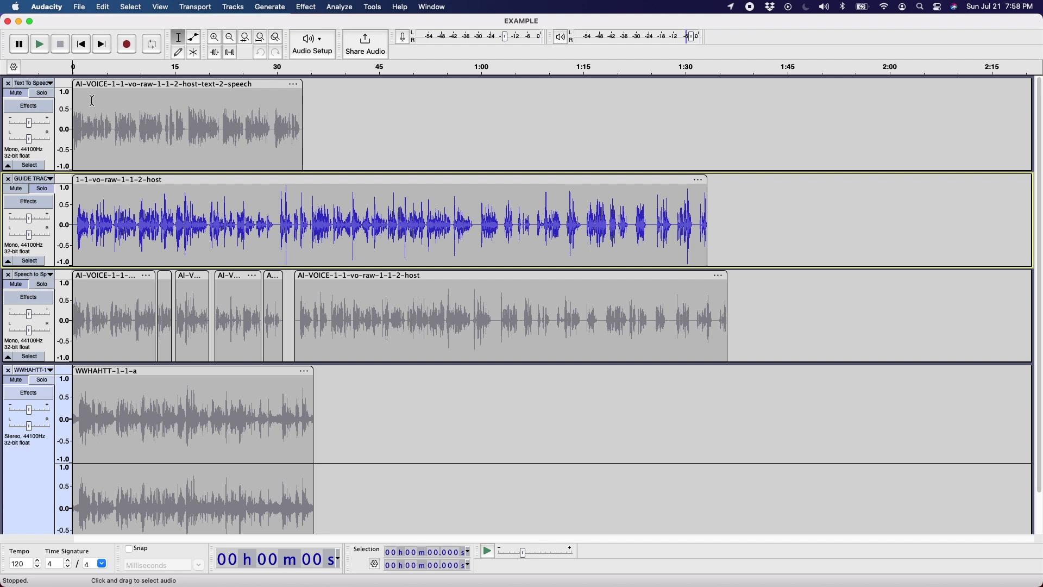
pyautogui.press('space')
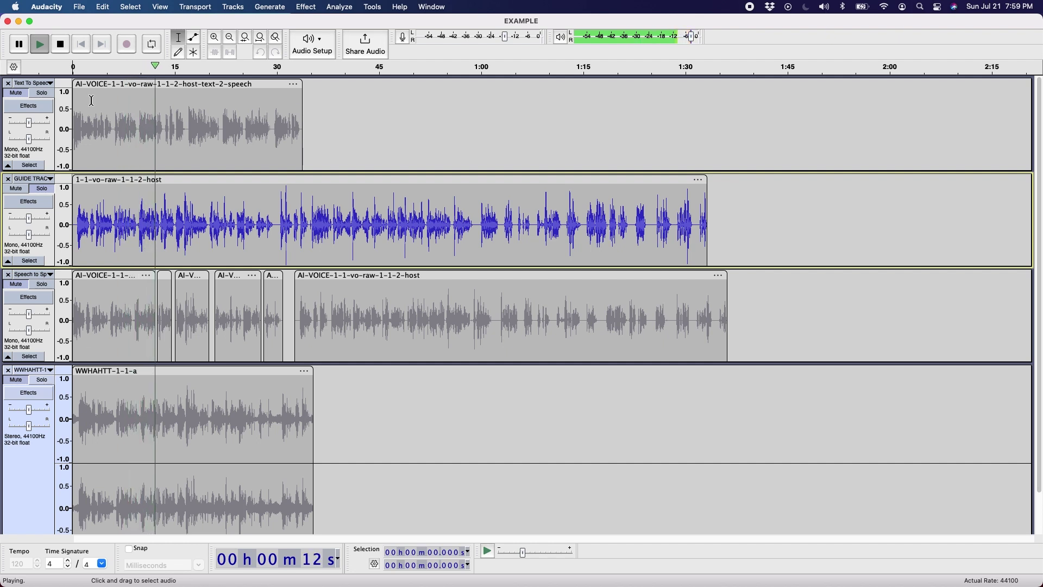
pyautogui.click(83, 44)
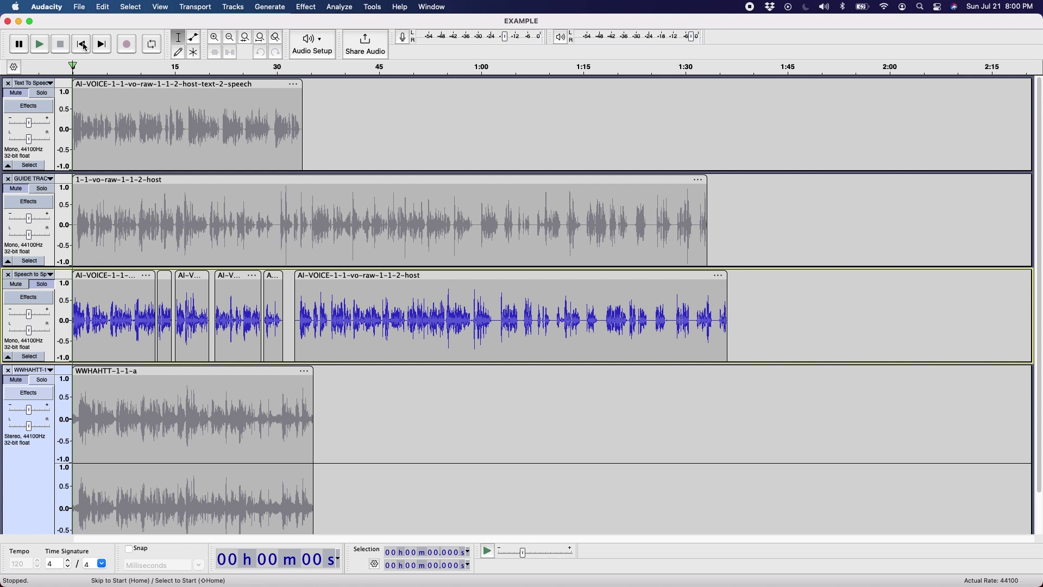
# Step: Play the soloed Speech to Speech track from the project start
pyautogui.press('space')
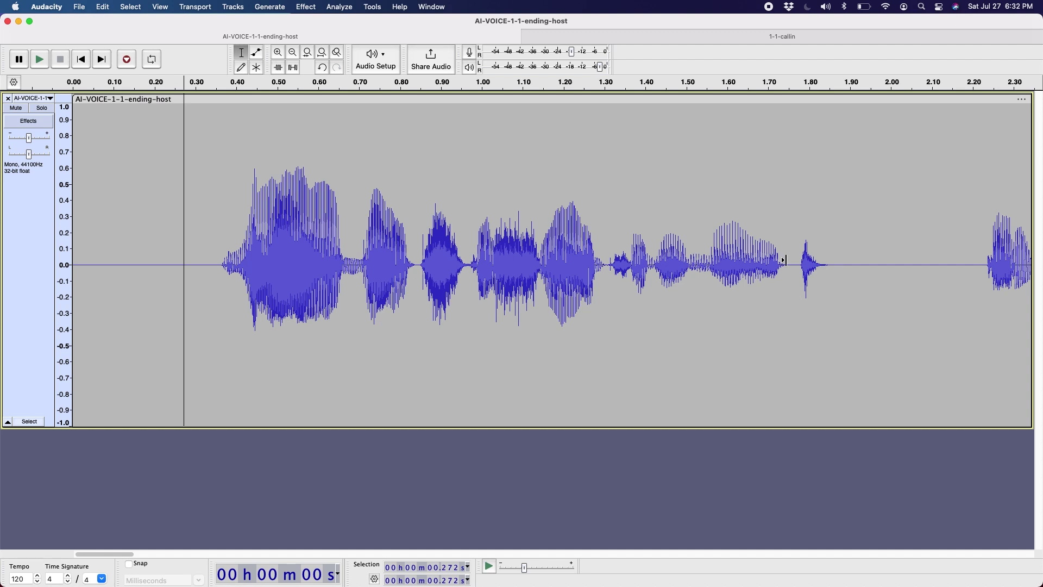
# Step: Copy the ending-host line and paste it into 1-1-callin track 1 at 1:43.4
pyautogui.keyDown('shift'); pyautogui.click(847, 258); pyautogui.keyUp('shift')
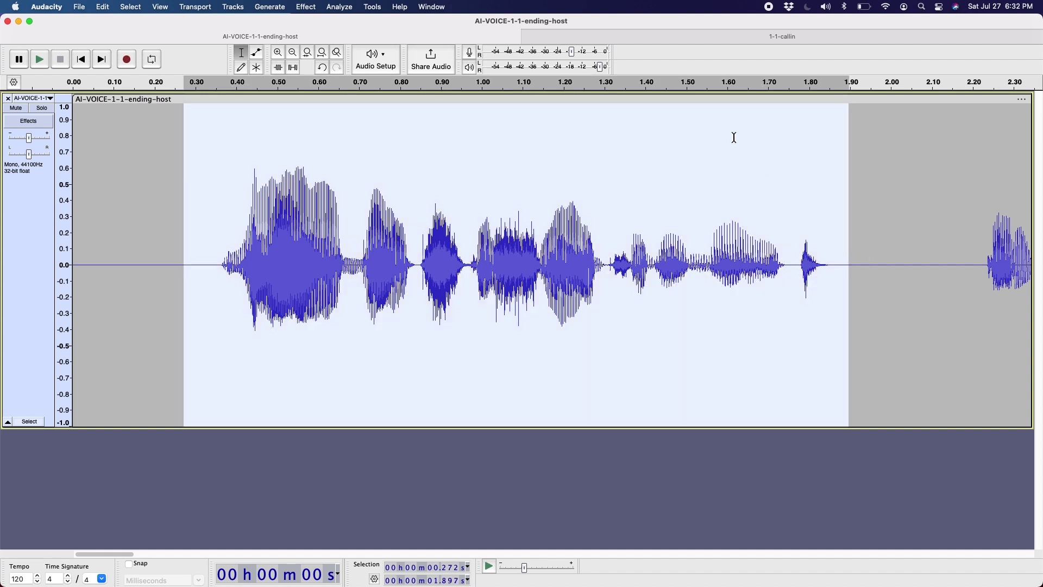
pyautogui.click(680, 35)
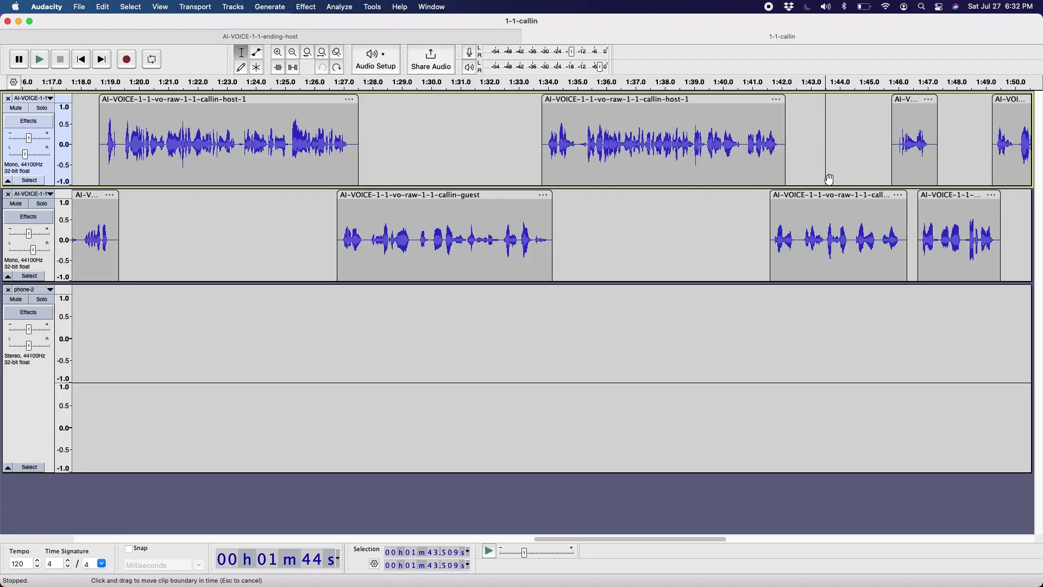
pyautogui.click(715, 225)
pyautogui.click(823, 130)
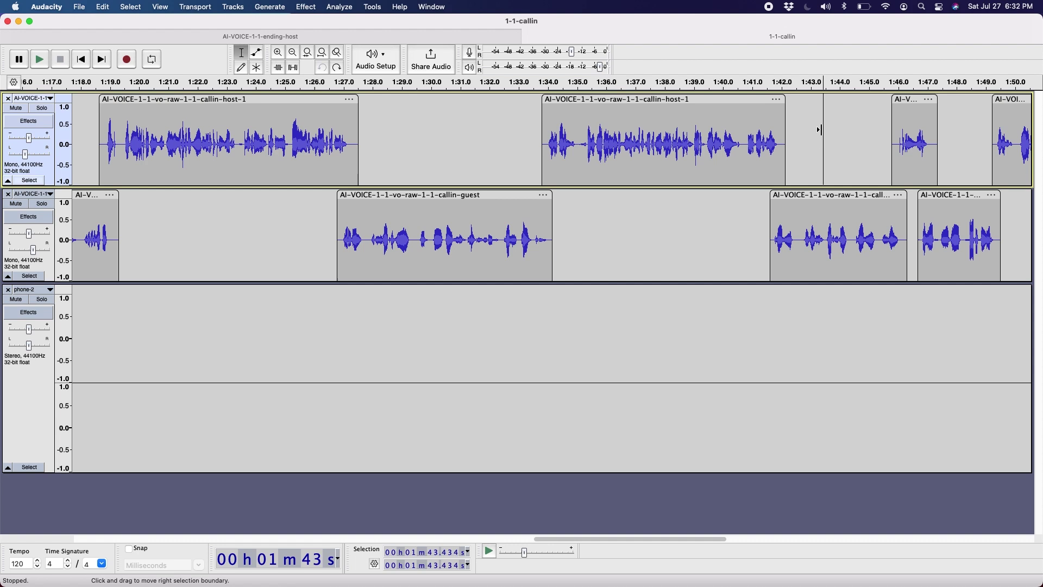
pyautogui.press('super+v')
pyautogui.click(630, 370)
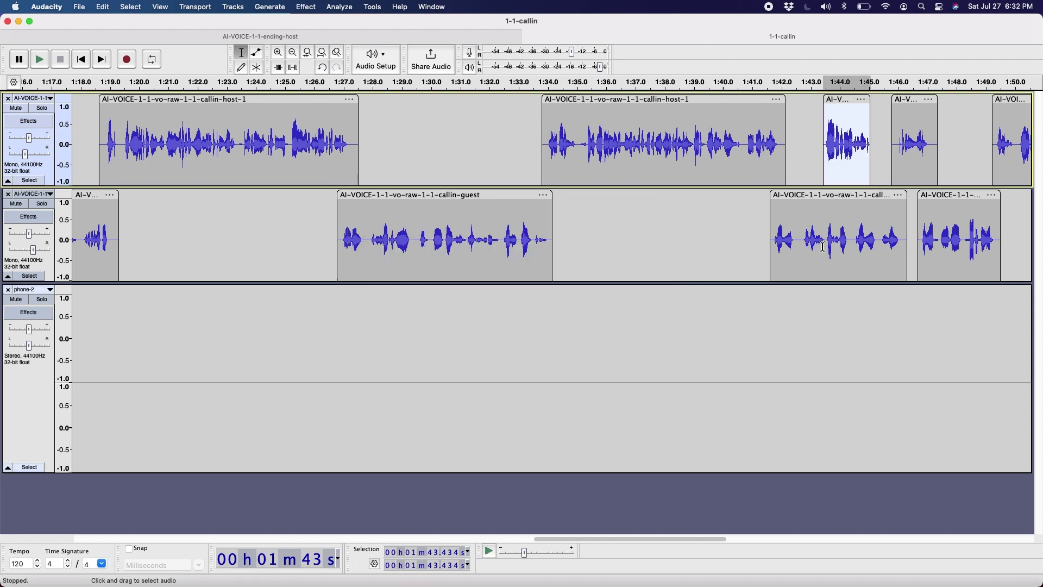
# Step: Delete the old short host clip at 1:45.8 and move the pasted clip to about 1:44.7
pyautogui.click(906, 99)
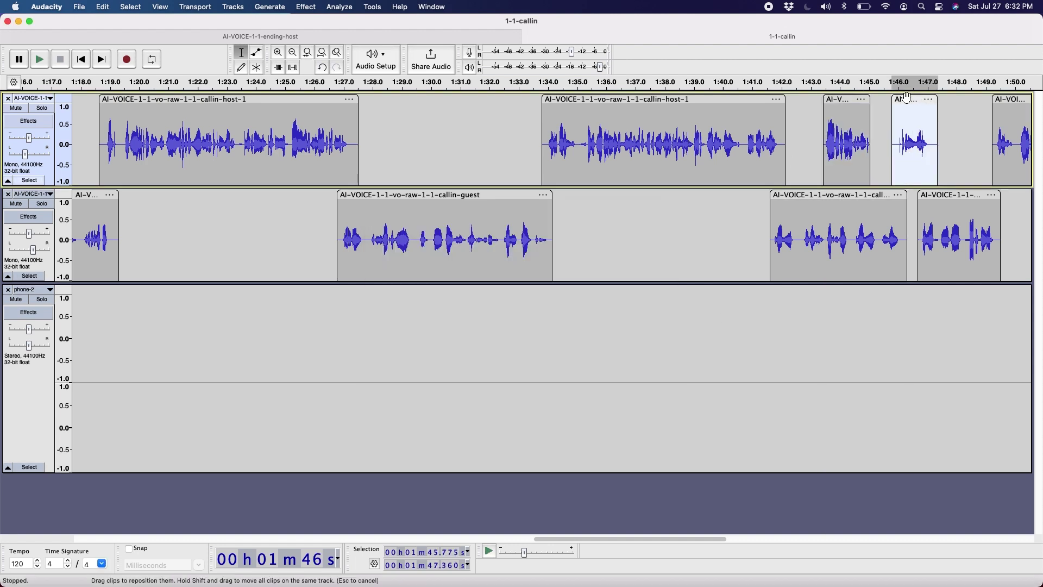
pyautogui.press('Delete')
pyautogui.moveTo(850, 98); pyautogui.dragTo(886, 100)
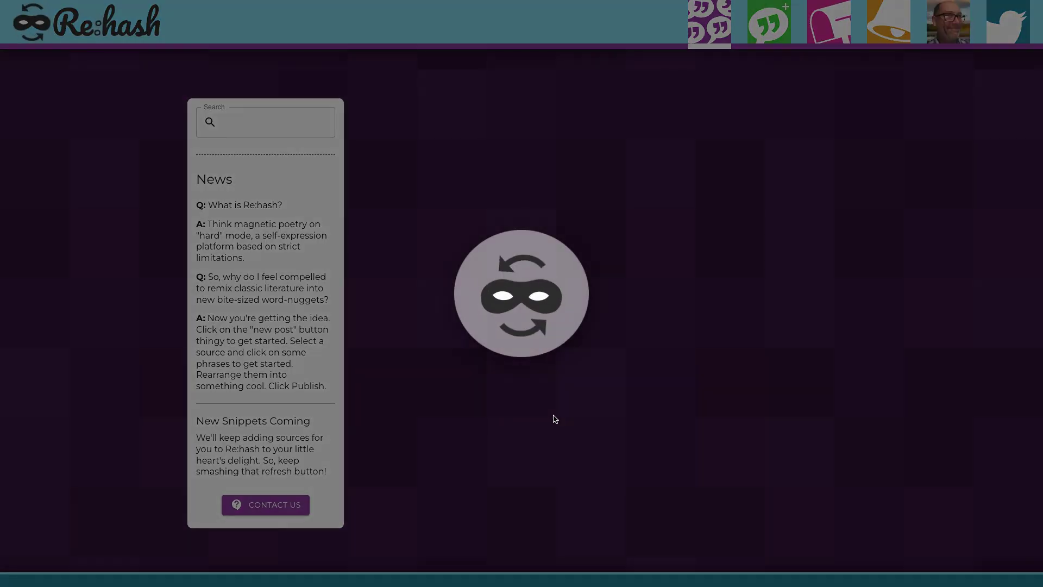
# Step: Like the deserted-shrine remix in the Re:hash feed
pyautogui.scroll(-3, 558, 395)
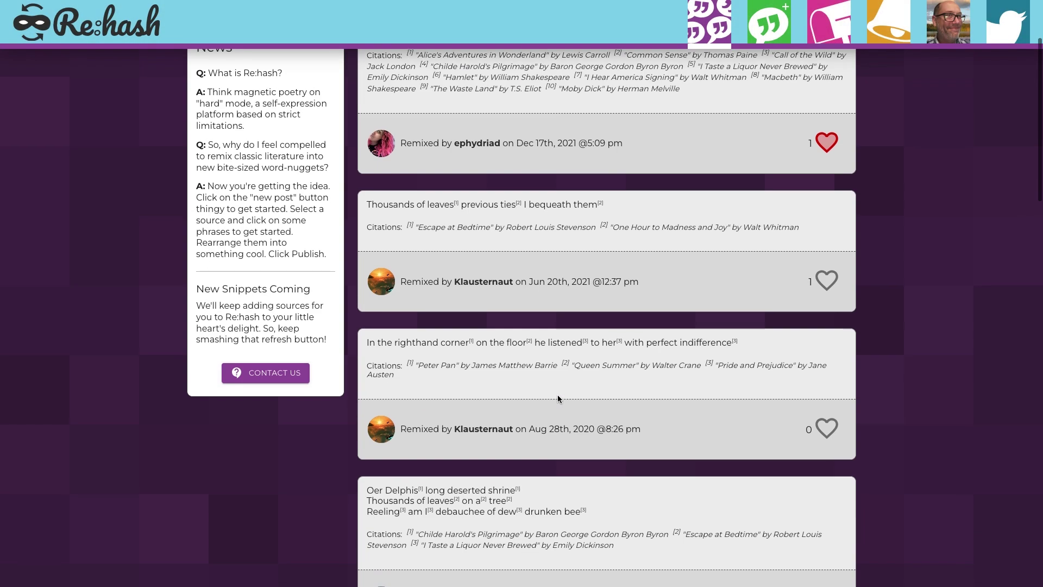
pyautogui.scroll(-3, 558, 398)
pyautogui.click(825, 484)
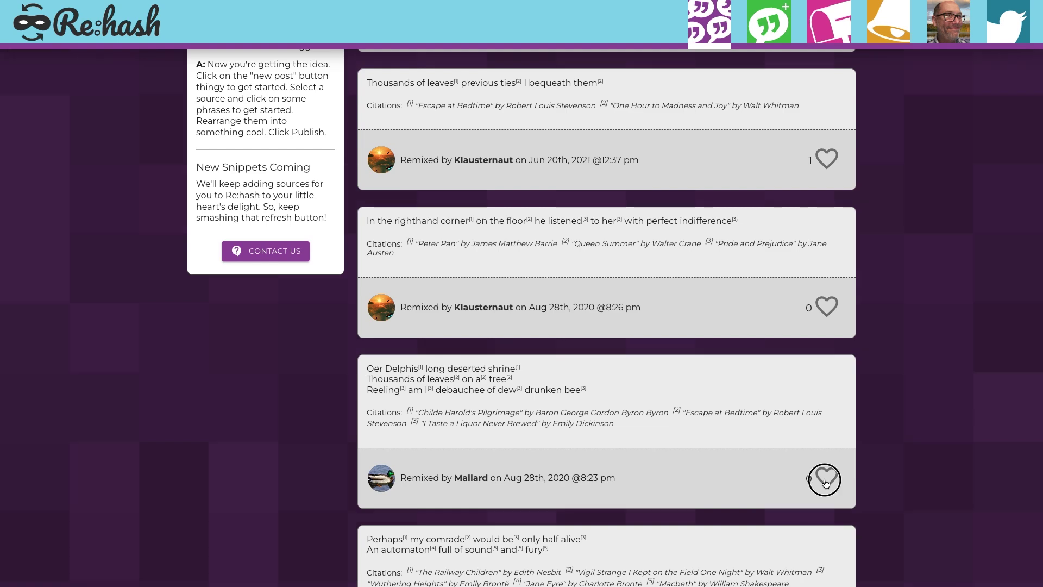
# Step: Start a new Re:hash, adding "heav'n-born" from On Virtue at the front
pyautogui.hotkey('alt', 'Left')
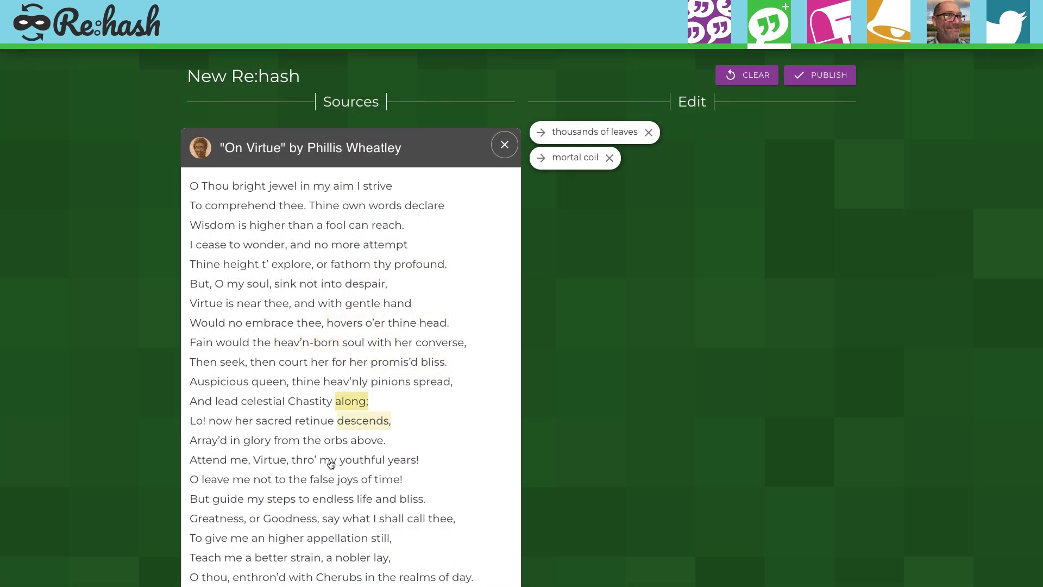
pyautogui.click(317, 352)
pyautogui.moveTo(576, 208); pyautogui.dragTo(600, 187)
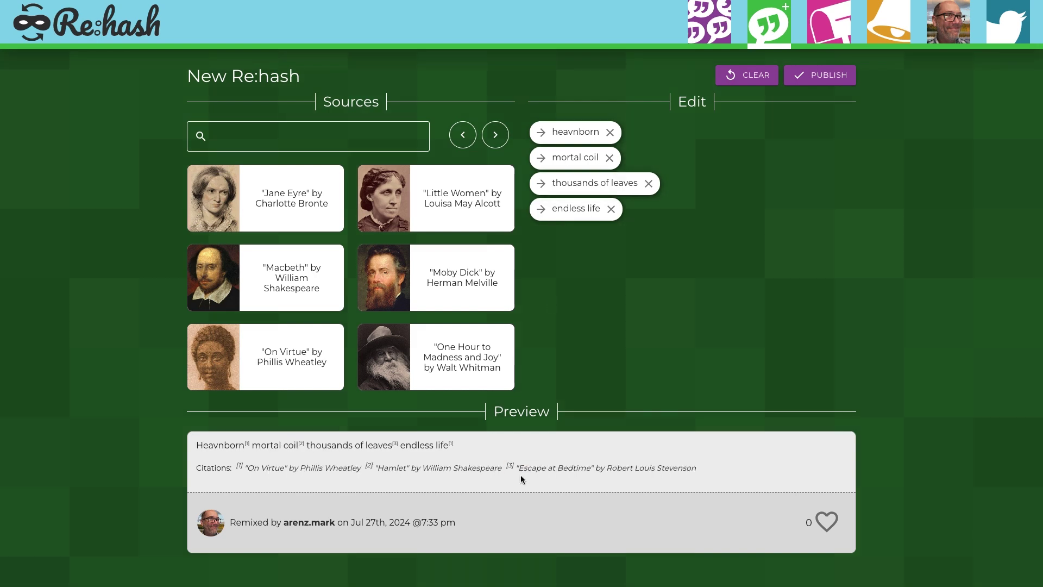